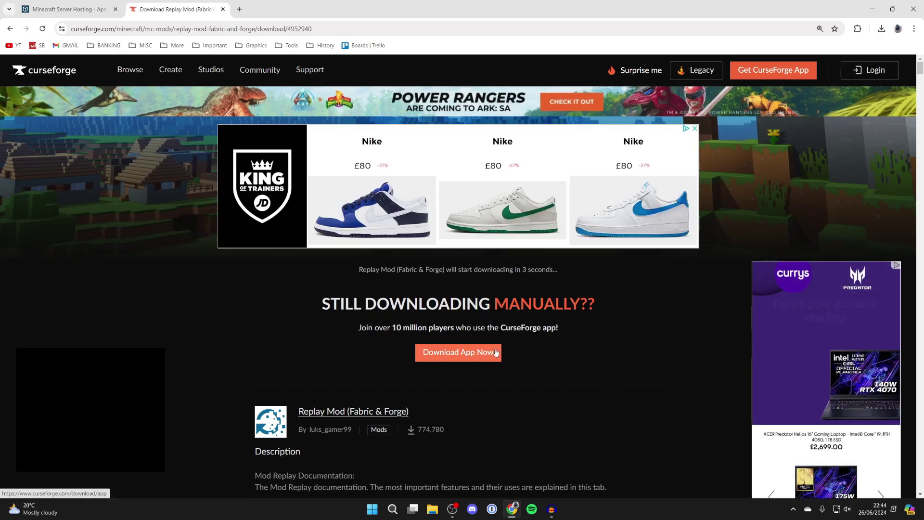
Download the FFmpeg release essentials build for Windows through the link in the Replay Mod description on CurseForge
key("alt+Left")
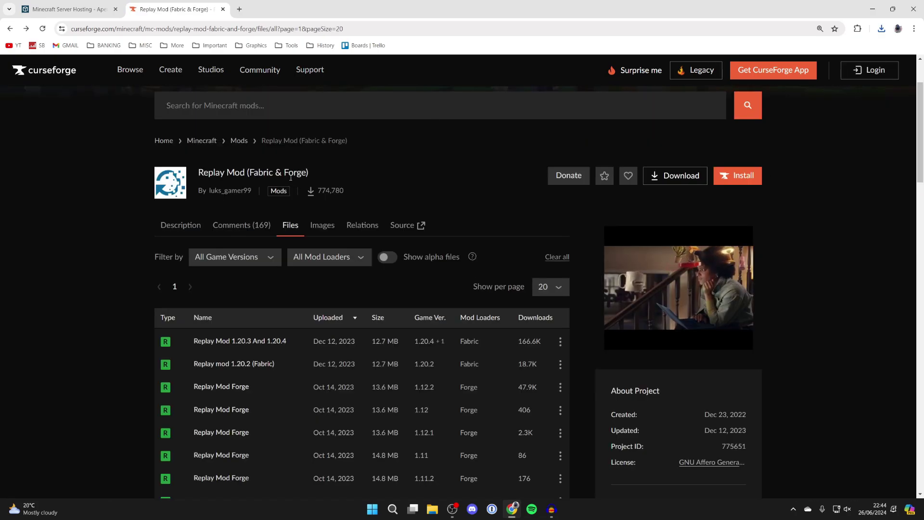
left_click(181, 225)
scroll(179, 240, "down", 12)
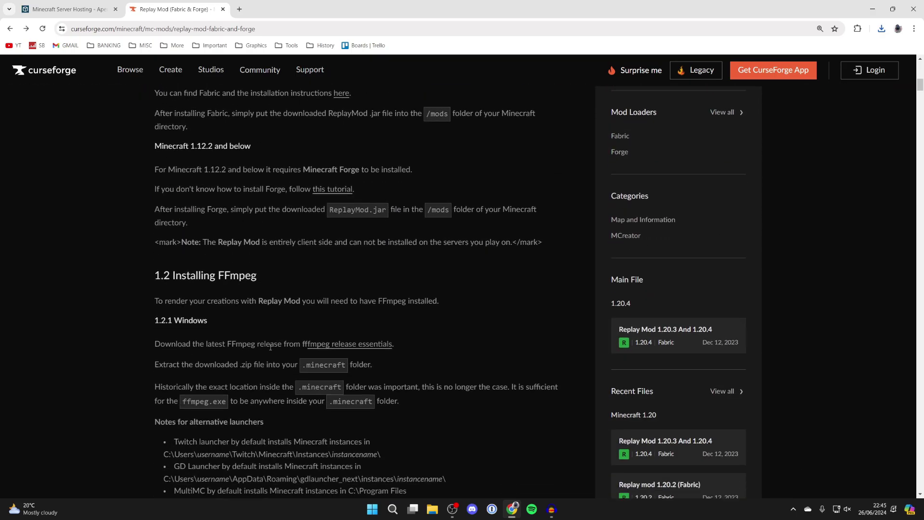
left_click(325, 344)
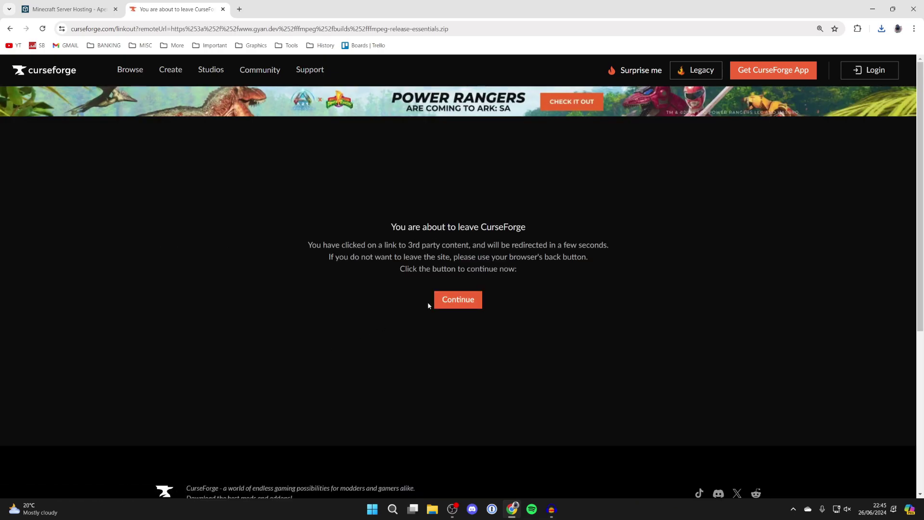
left_click(450, 306)
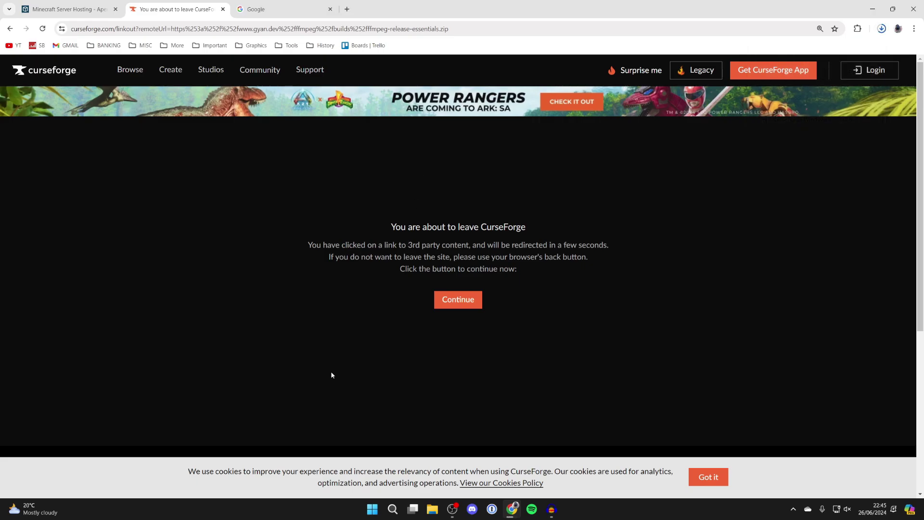
Search Google for "fabric minecraft" and download the Windows version of the Fabric installer from the Fabric website
left_click(283, 5)
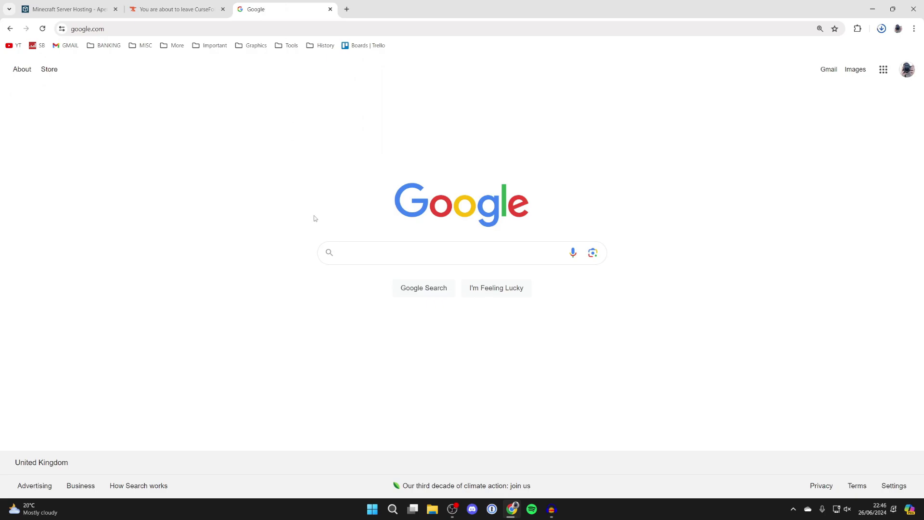
type("g")
key("BackSpace")
type("fa")
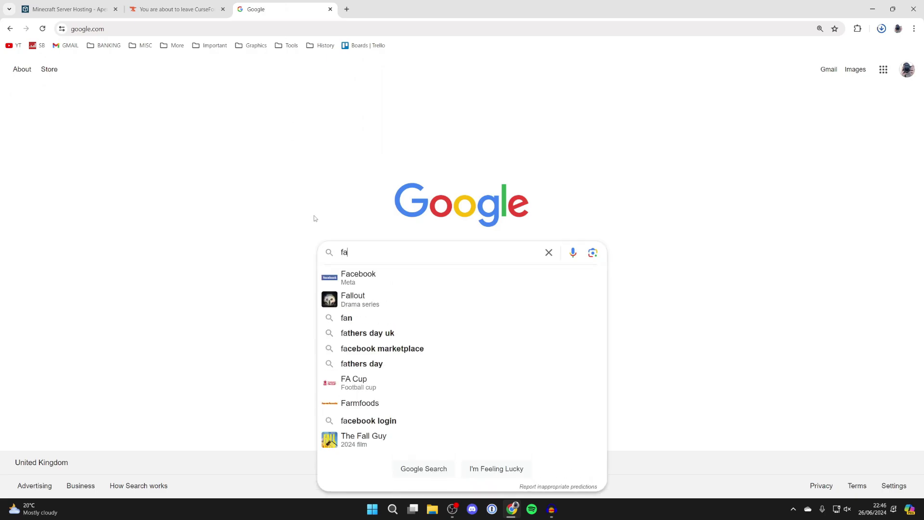
type("bric minecraft")
key("Return")
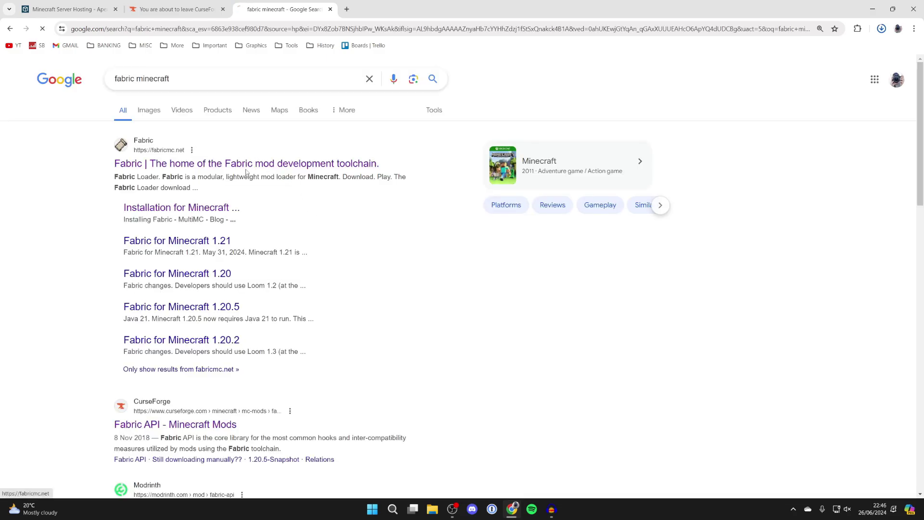
left_click(476, 182)
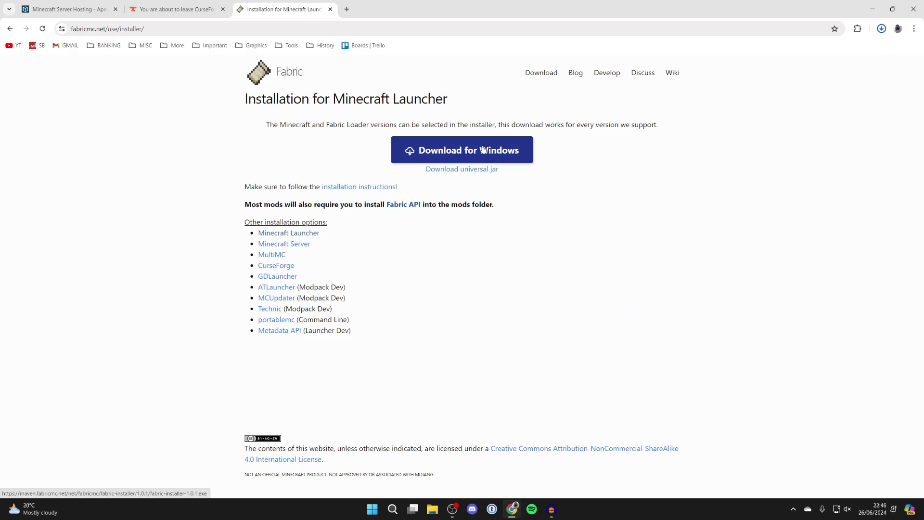
left_click(483, 150)
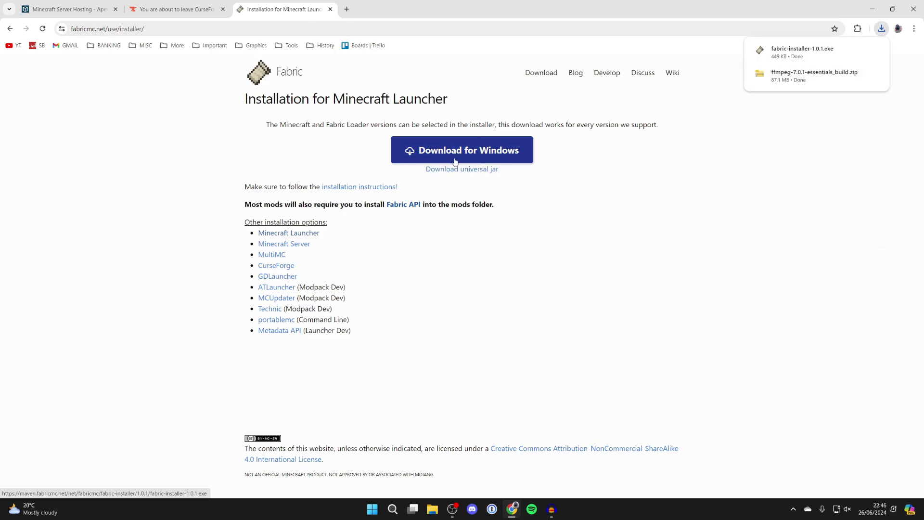
Download the Fabric API 0.97.1+1.20.4 file from the Fabric API page on CurseForge
left_click(403, 205)
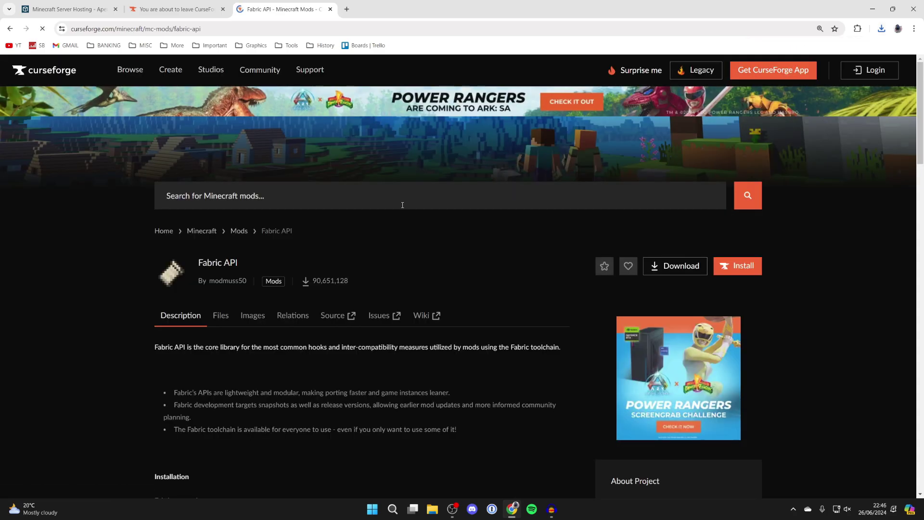
left_click(221, 322)
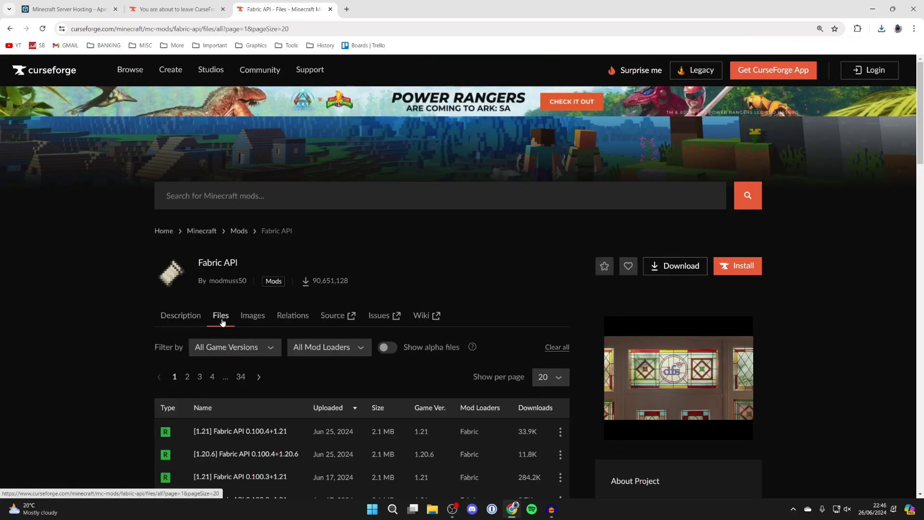
scroll(222, 321, "down", 3)
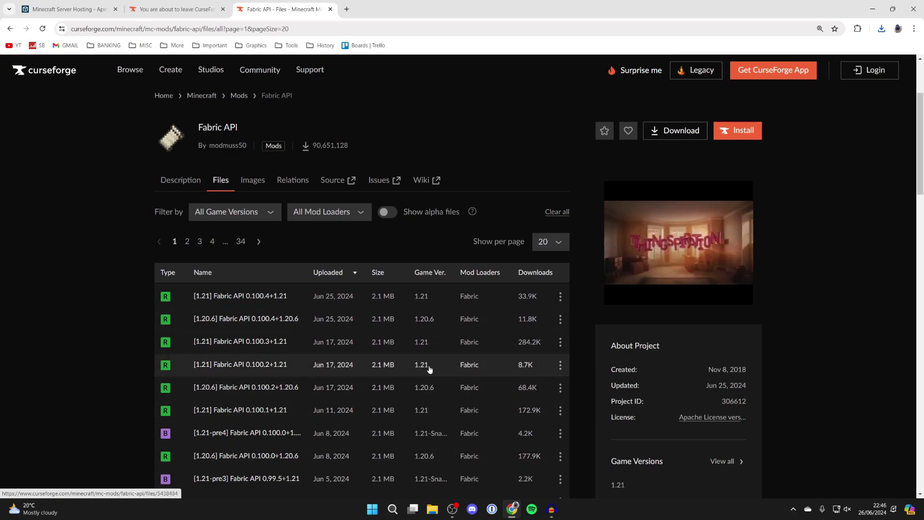
scroll(430, 370, "down", 1)
scroll(430, 369, "down", 3)
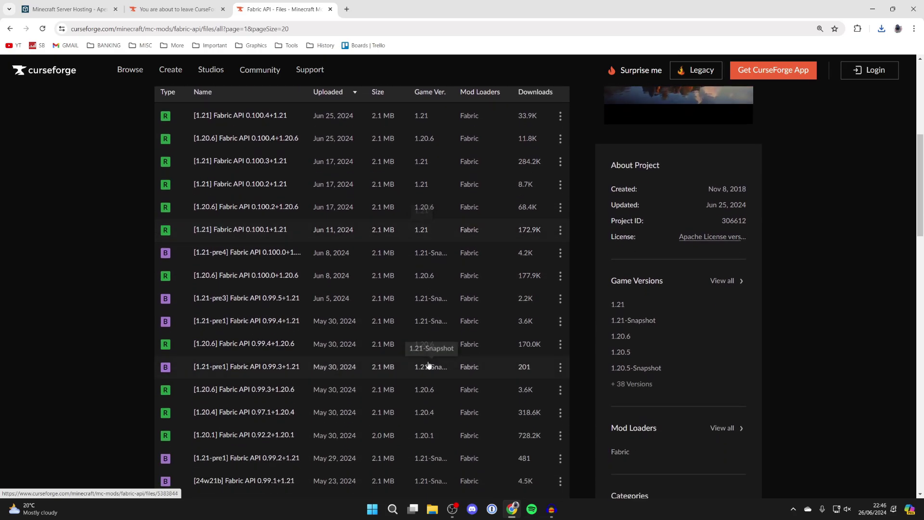
scroll(419, 372, "down", 1)
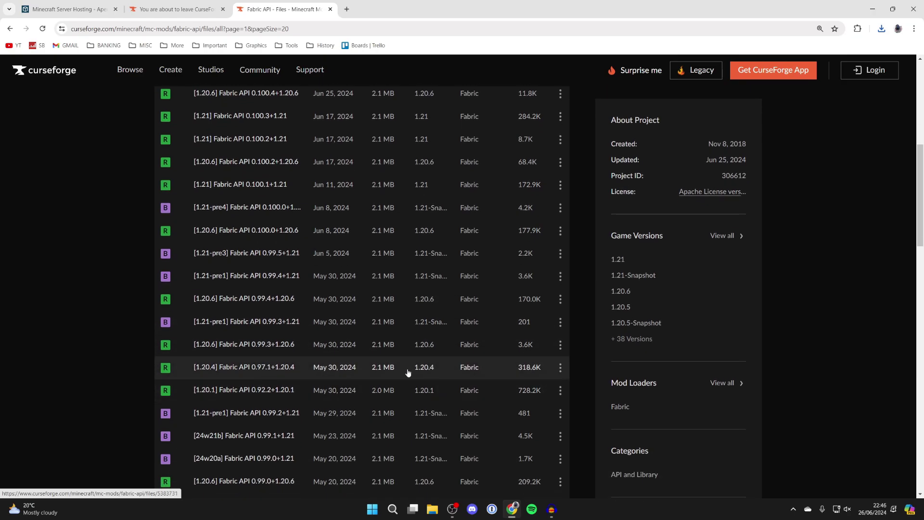
left_click(559, 368)
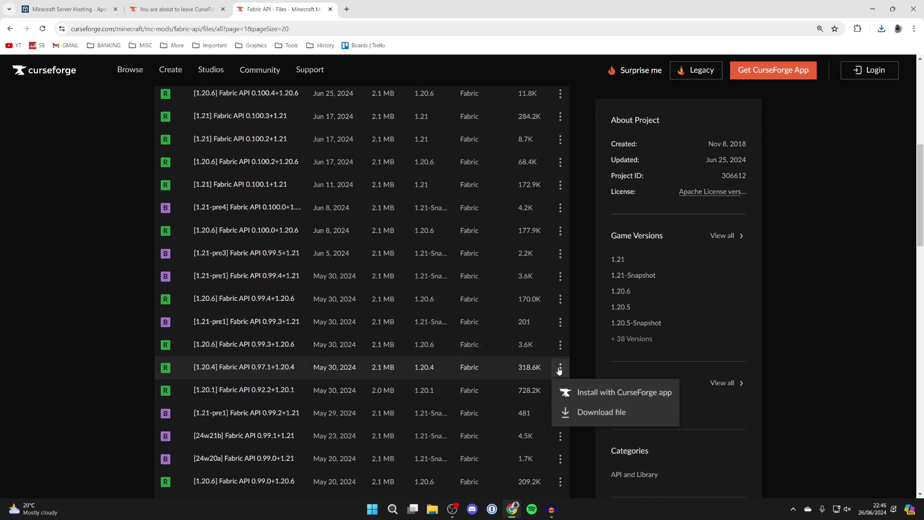
left_click(588, 413)
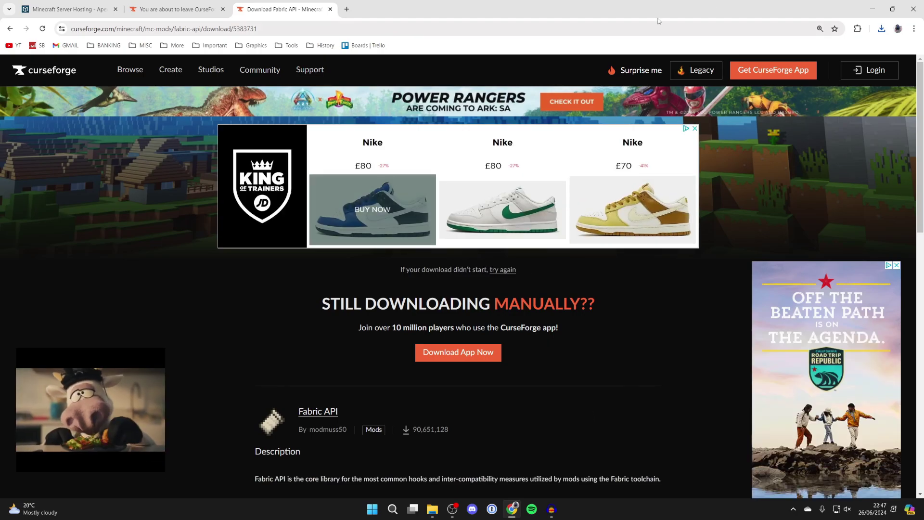
Run fabric-installer-1.0.1.exe from the Downloads folder and install the Fabric client for Minecraft version 1.20.4
left_click(893, 9)
left_click(676, 242)
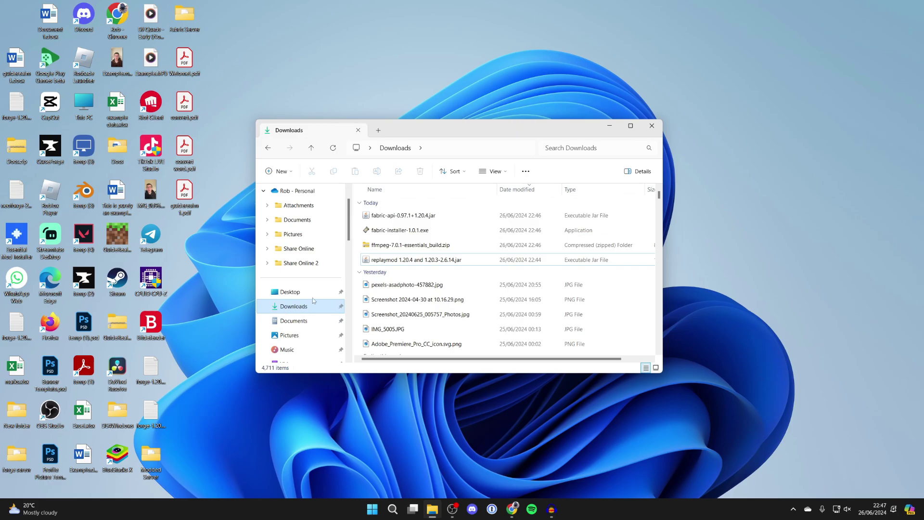
double_click(398, 232)
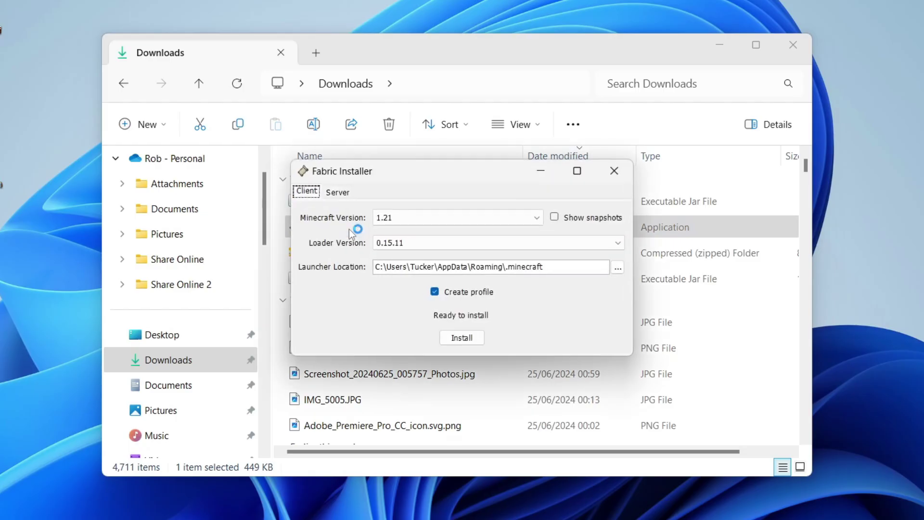
left_click(402, 218)
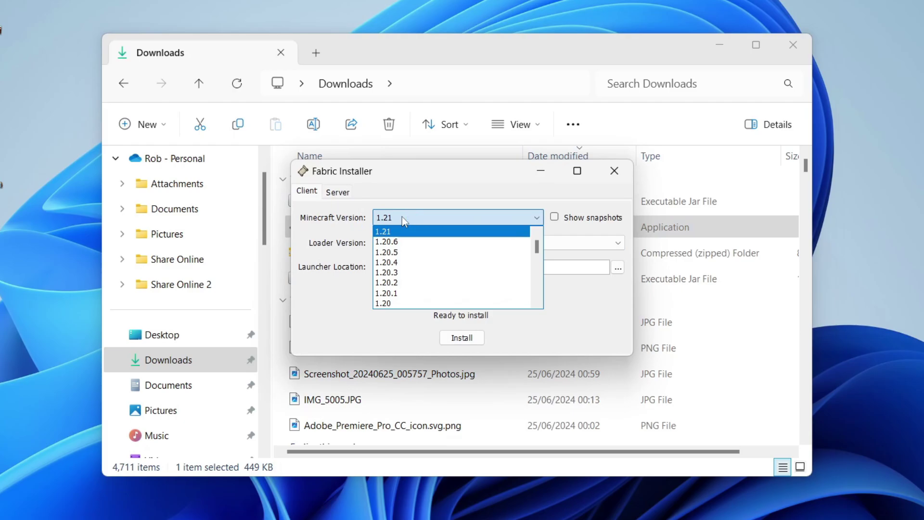
left_click(409, 262)
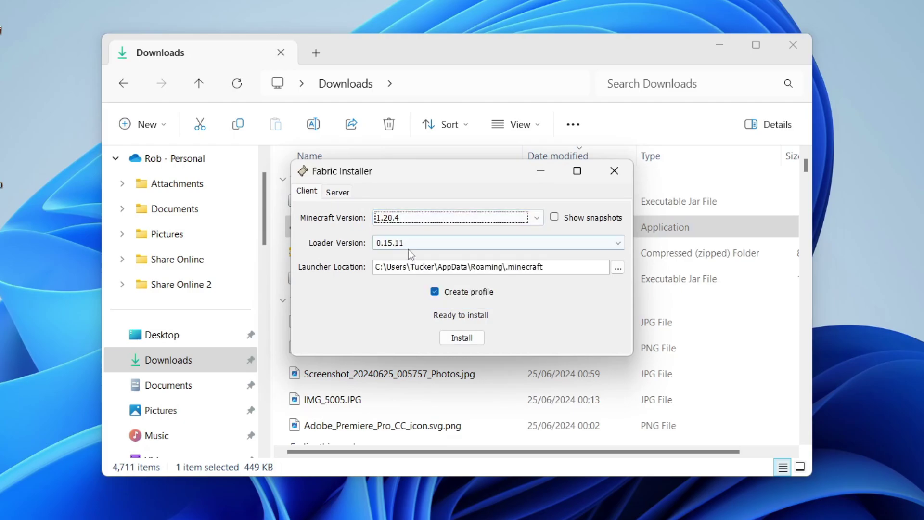
left_click(474, 339)
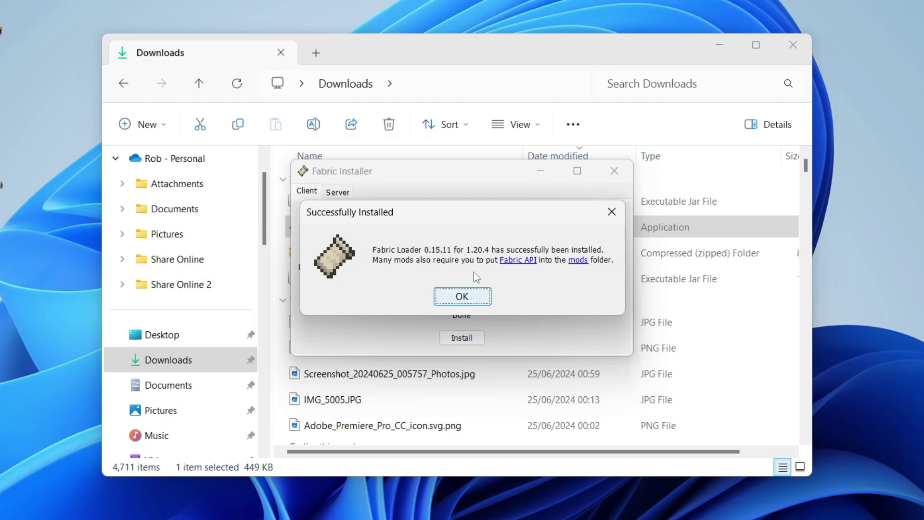
left_click(487, 301)
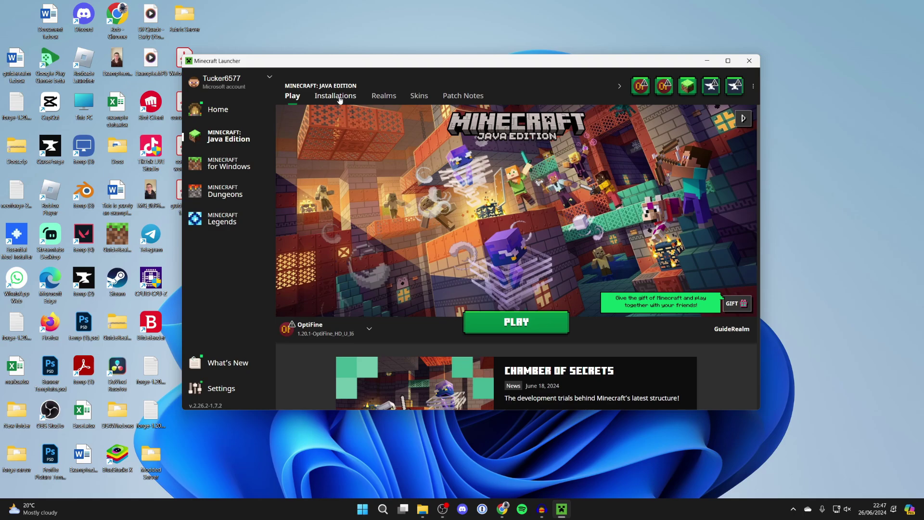
Open the game folder of the fabric-loader-1.20.4 installation from Minecraft Launcher and go into its mods folder
left_click(339, 96)
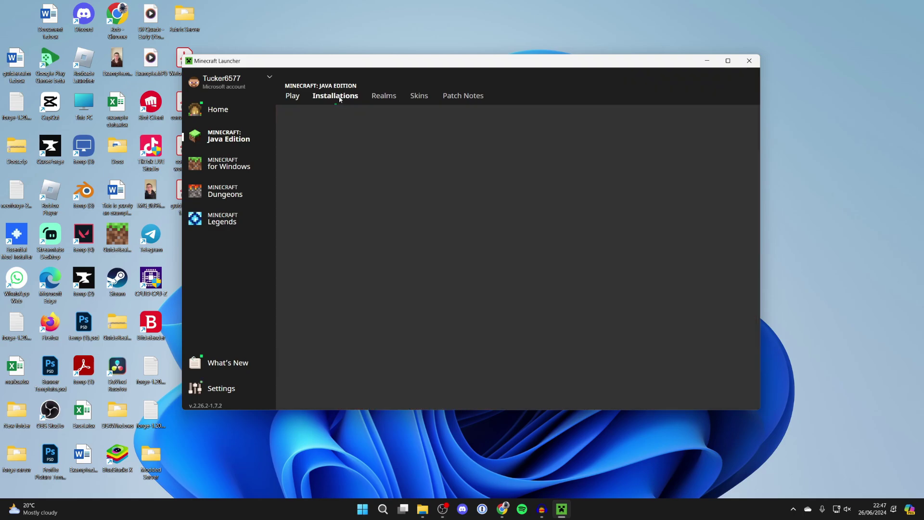
scroll(424, 224, "down", 2)
scroll(424, 227, "down", 10)
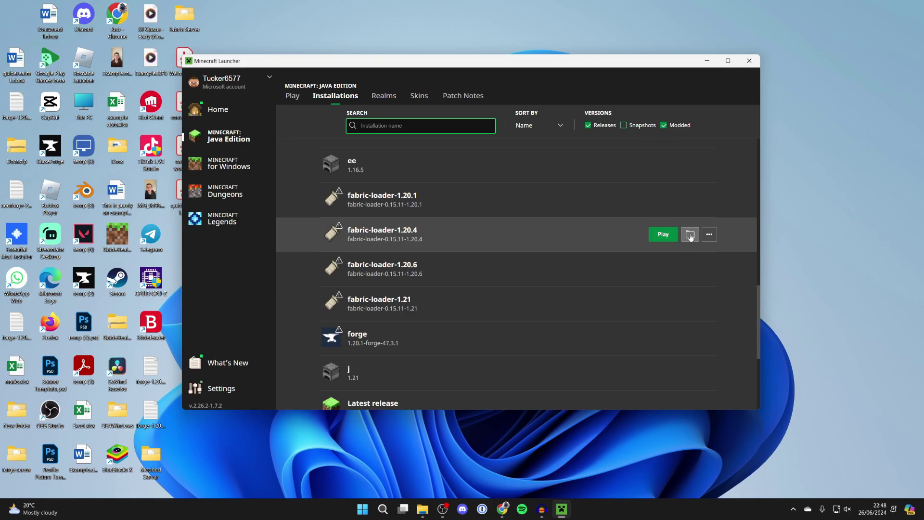
left_click(692, 235)
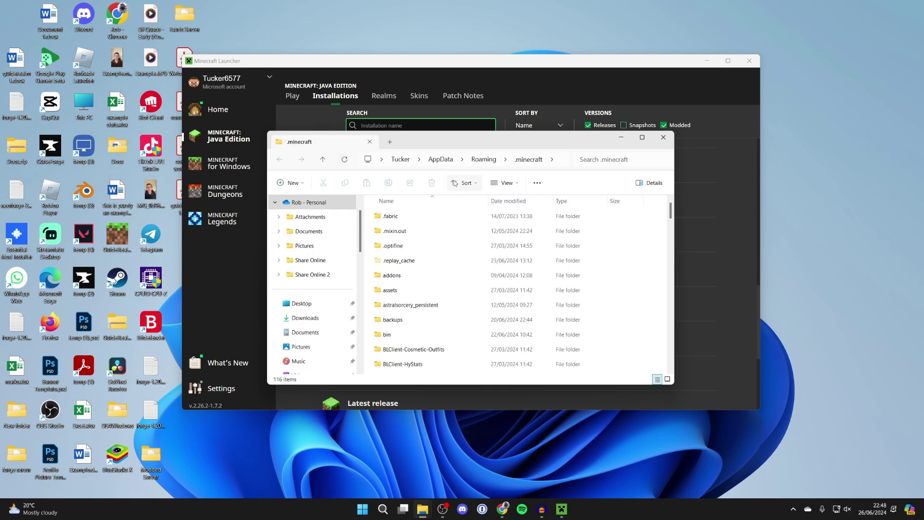
scroll(449, 227, "down", 7)
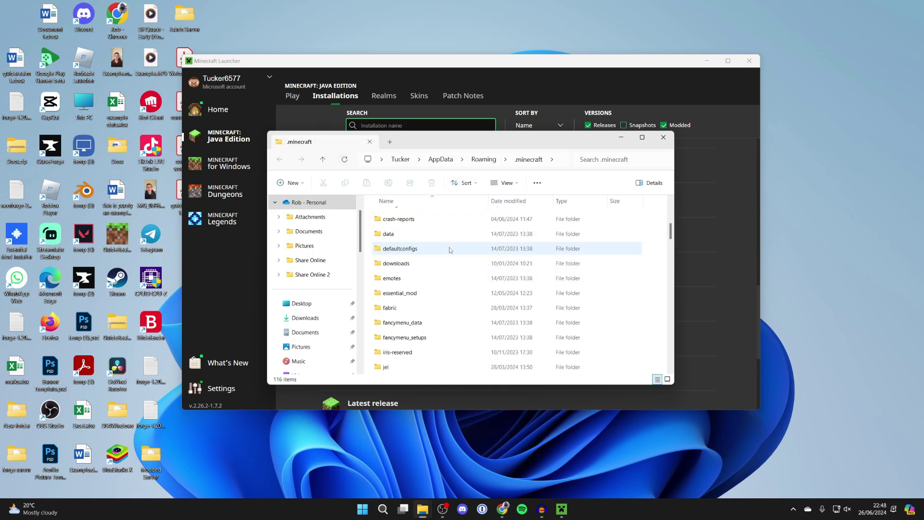
scroll(449, 247, "down", 2)
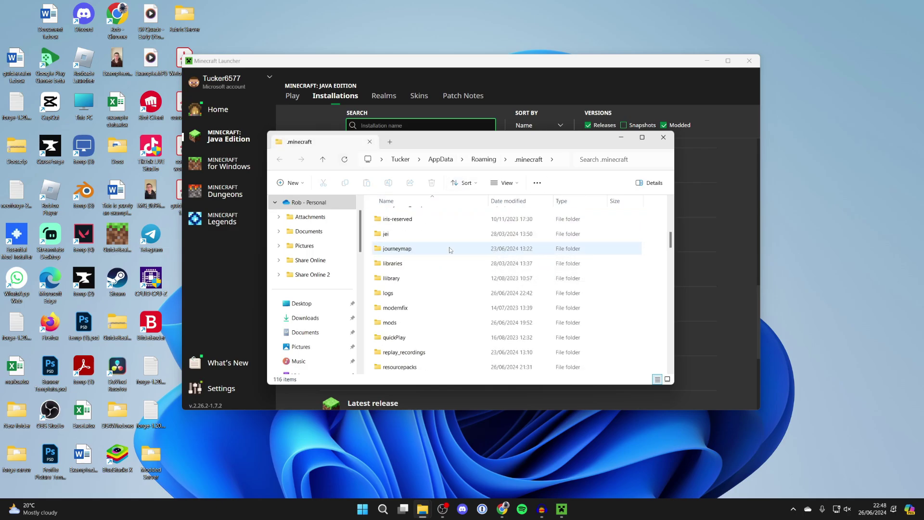
left_click(411, 323)
double_click(391, 323)
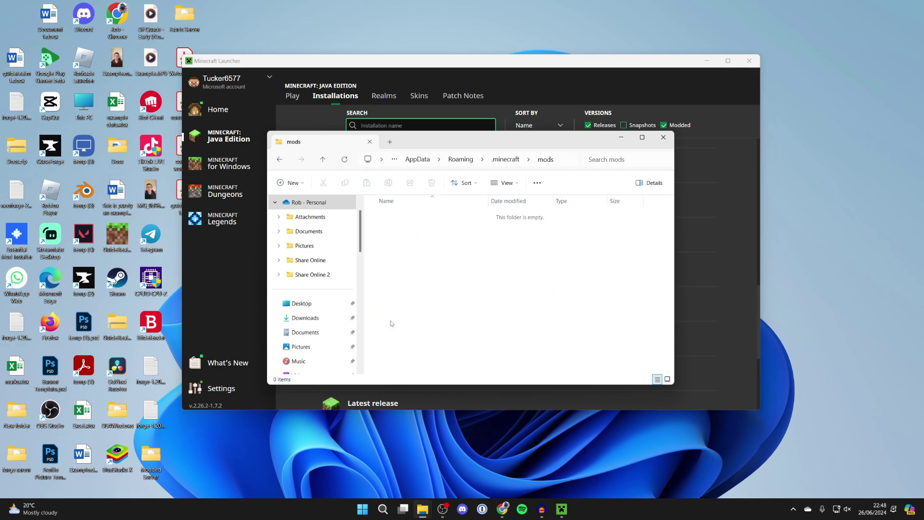
Move the Fabric API 1.20.4 and Replay Mod jar files from Downloads into the mods folder
mouse_move(423, 509)
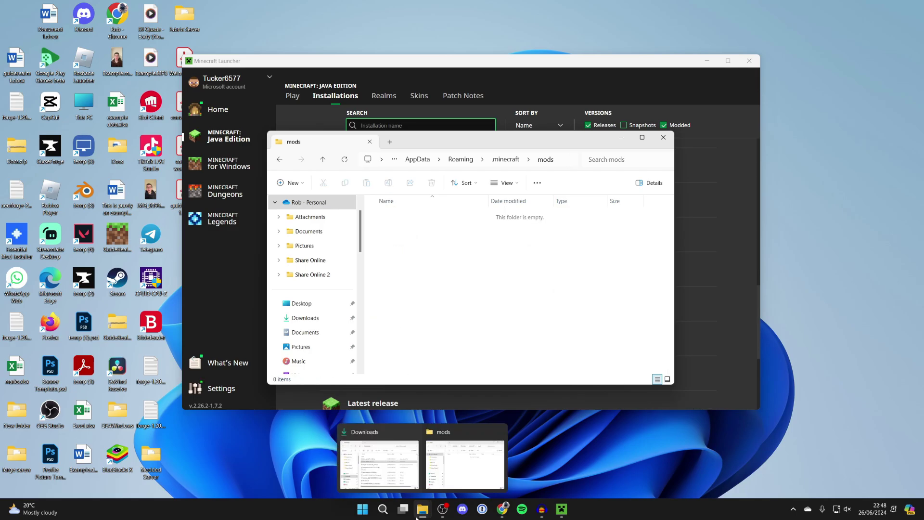
left_click(378, 466)
left_click_drag(487, 131, 717, 196)
left_click_drag(626, 275, 429, 242)
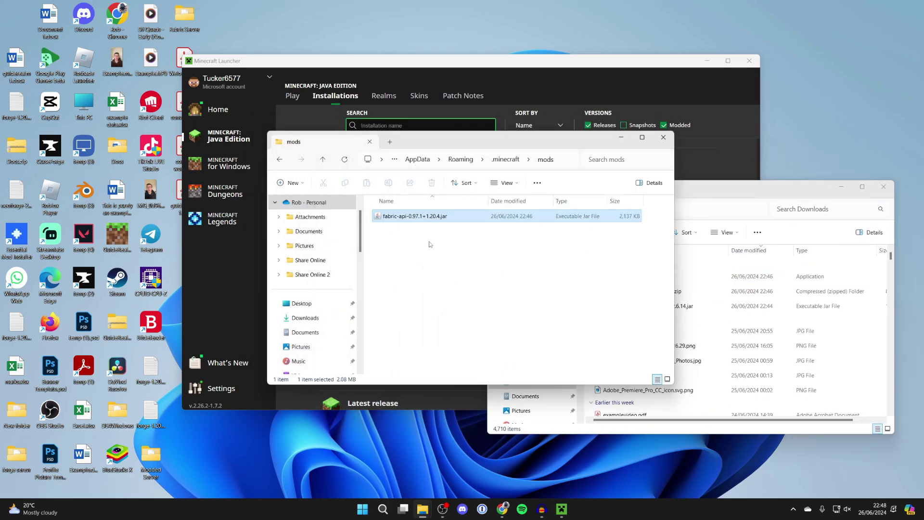
left_click(696, 310)
left_click_drag(696, 313, 423, 284)
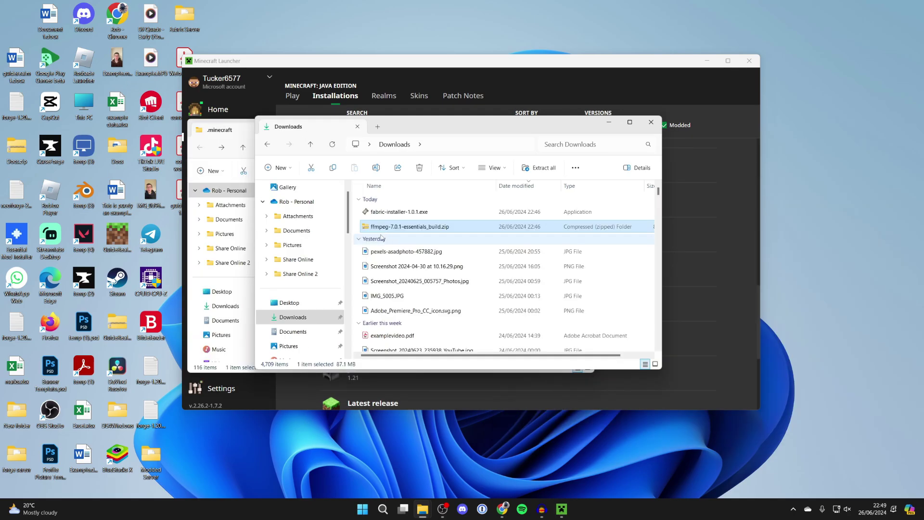
Extract ffmpeg-7.0.1-essentials_build.zip into the Downloads folder and go into the extracted build's bin folder
left_click(539, 168)
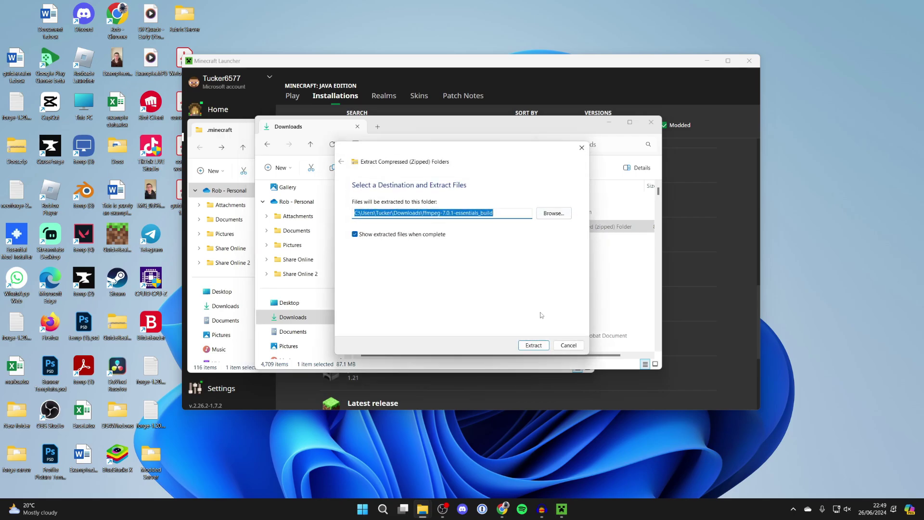
left_click(543, 347)
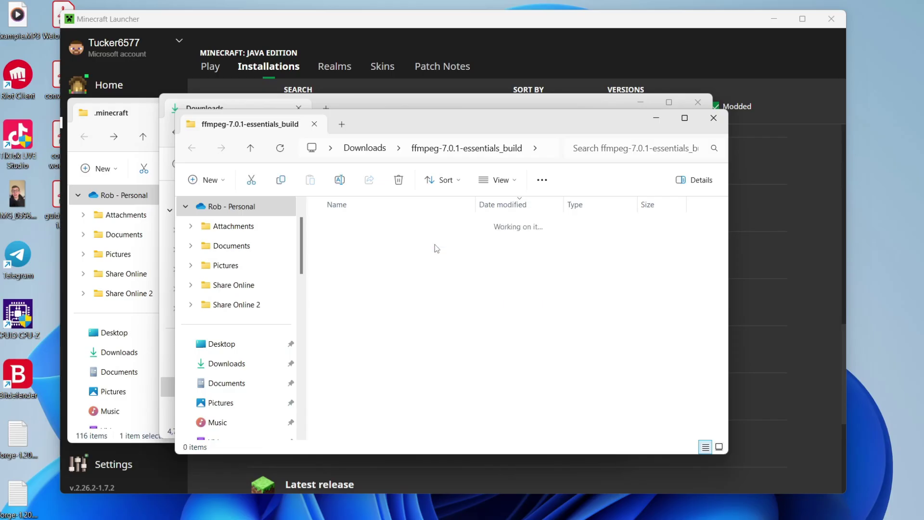
left_click(400, 267)
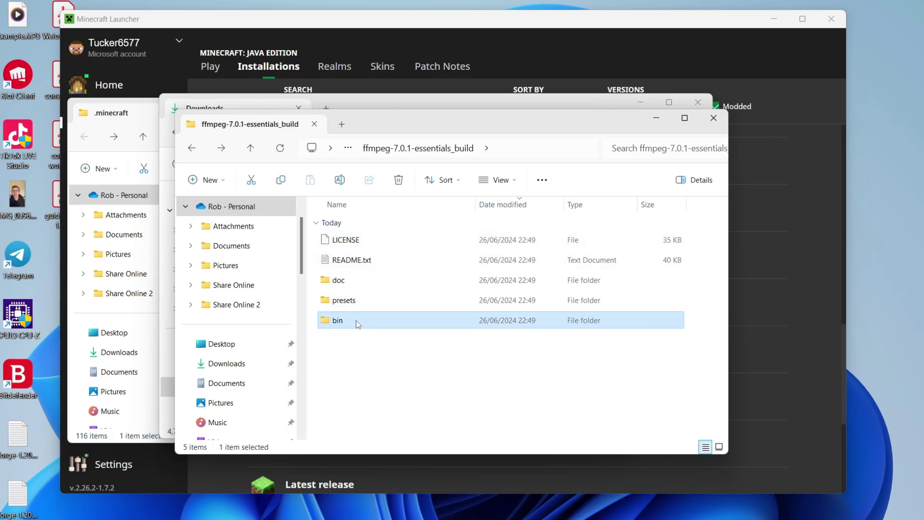
double_click(358, 322)
Move ffmpeg.exe from the bin folder into the .minecraft folder
left_click(336, 286)
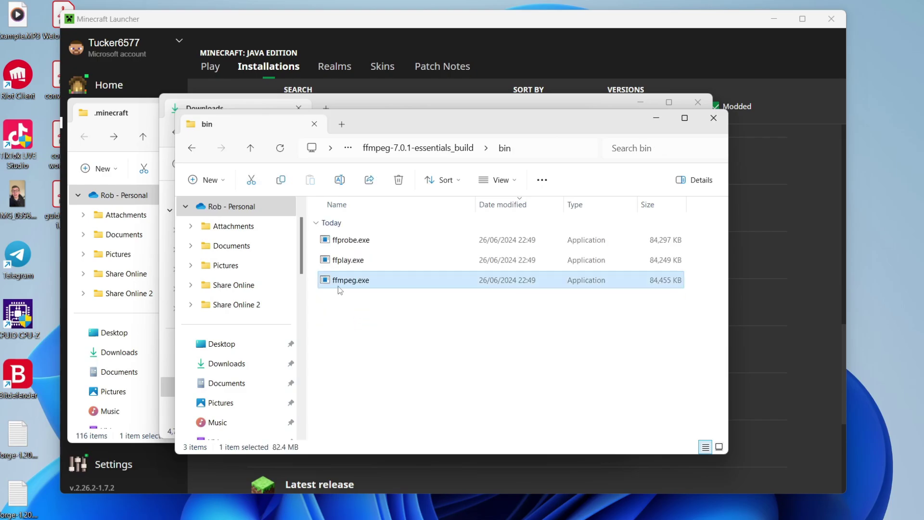
left_click_drag(381, 120, 580, 112)
left_click(117, 121)
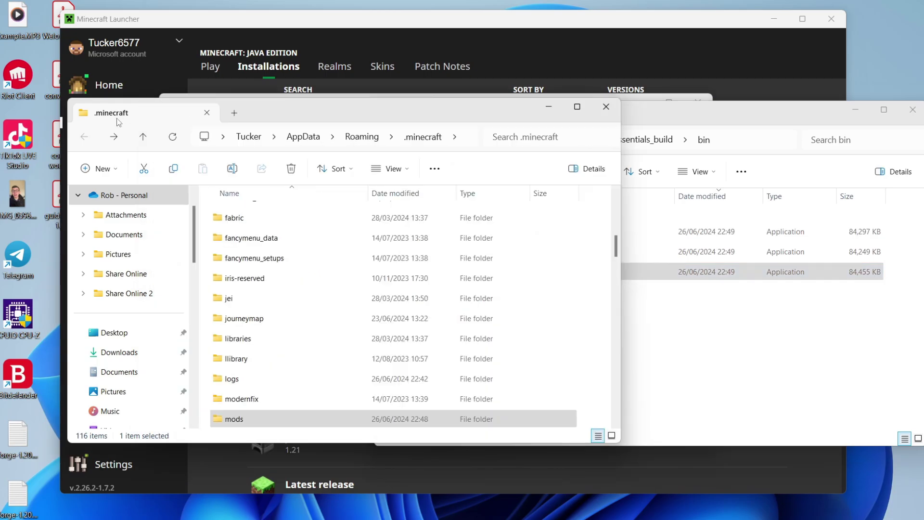
left_click(672, 275)
left_click_drag(693, 272, 583, 264)
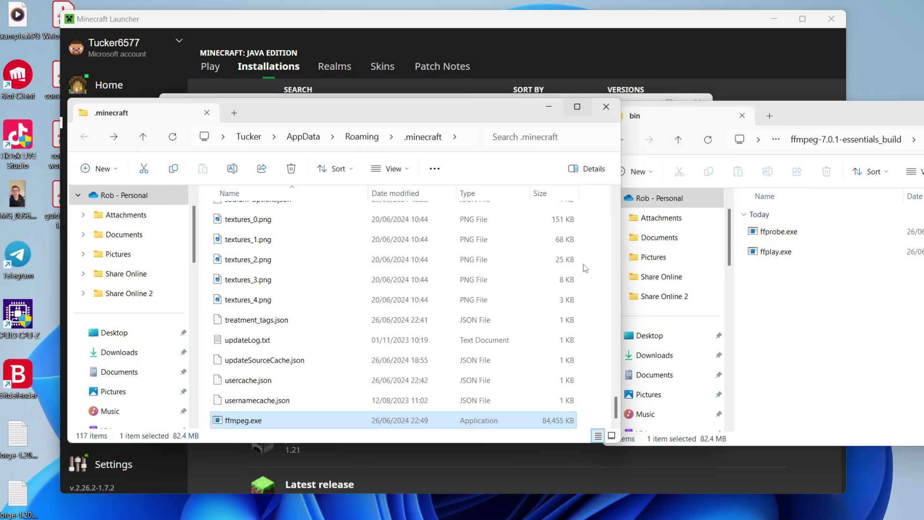
Launch the fabric-loader-1.20.4 installation from Minecraft Launcher, accepting the modified-installation risks and turning off further warnings for it
left_click(512, 33)
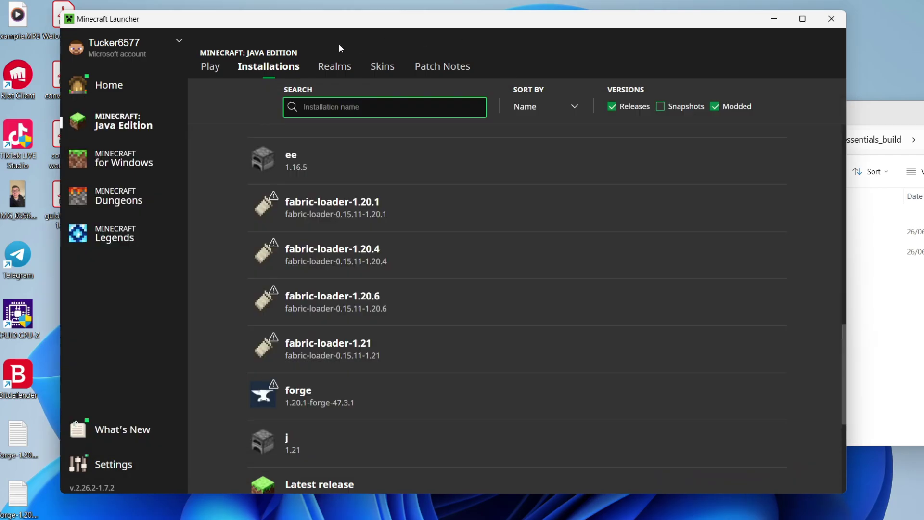
left_click(210, 67)
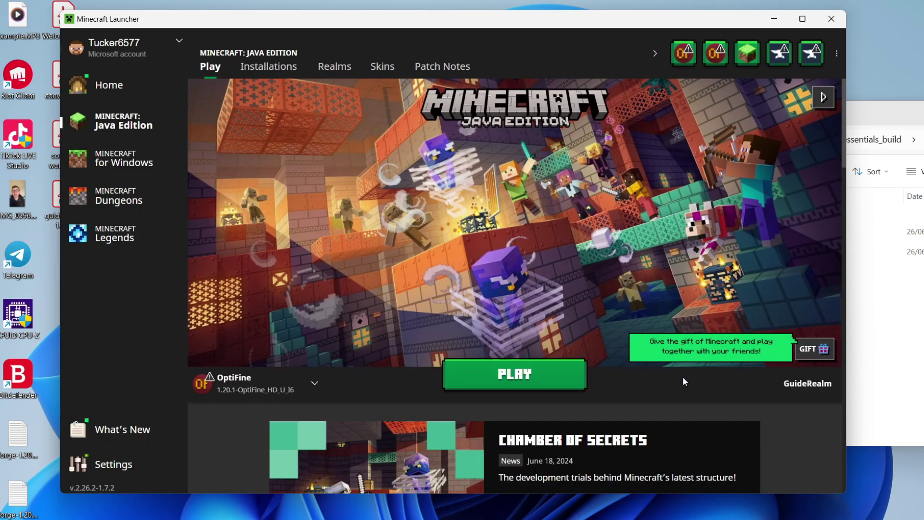
left_click(289, 392)
scroll(270, 303, "down", 5)
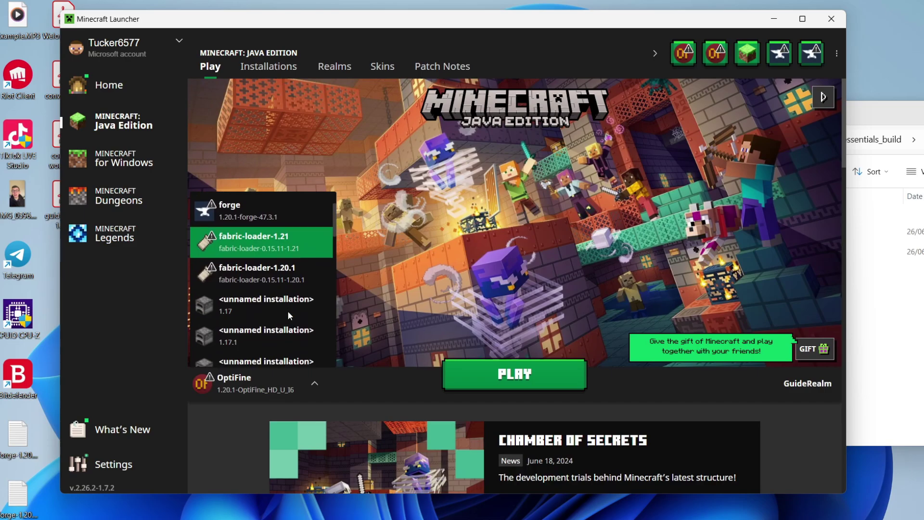
scroll(270, 303, "down", 5)
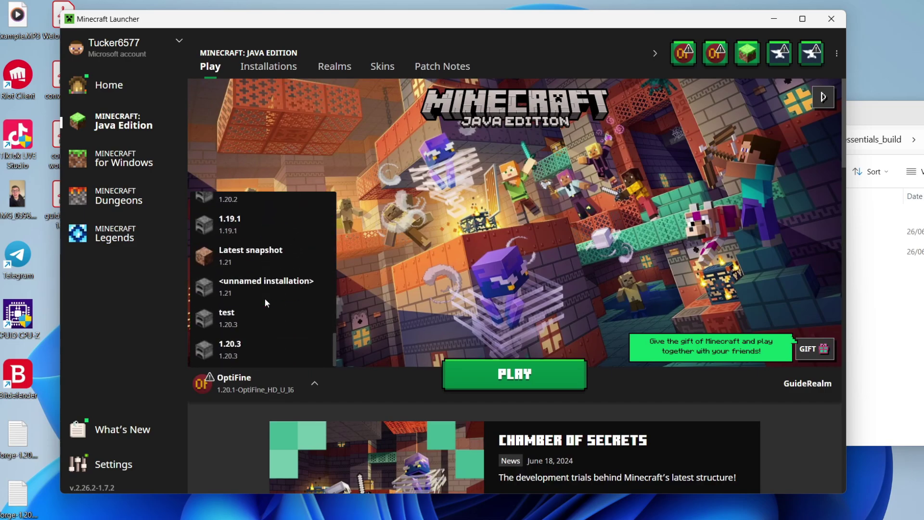
left_click(269, 289)
left_click(520, 378)
left_click(440, 287)
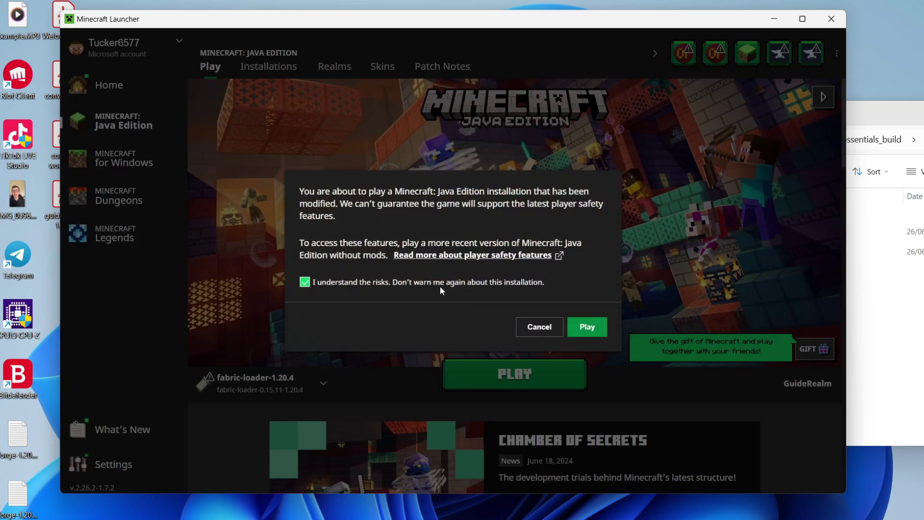
left_click(588, 327)
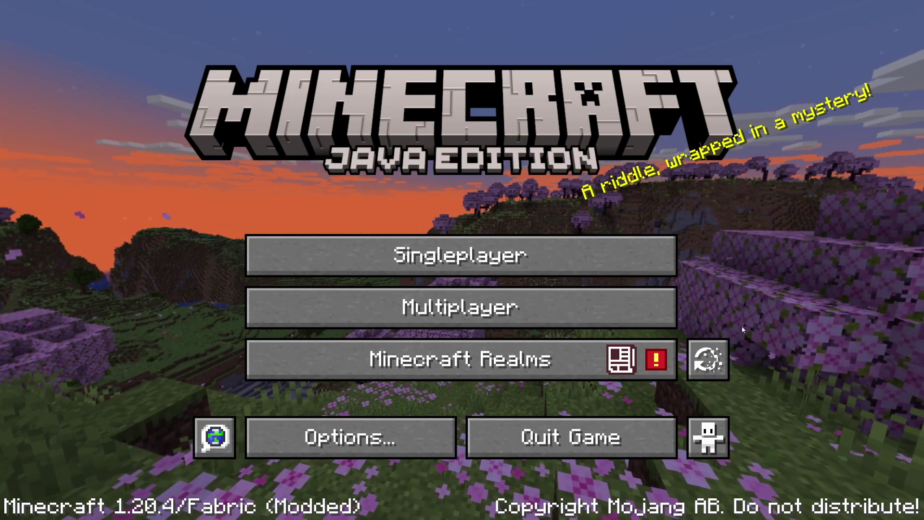
Check the Replay Viewer from the Minecraft title screen and return to the title screen
left_click(708, 368)
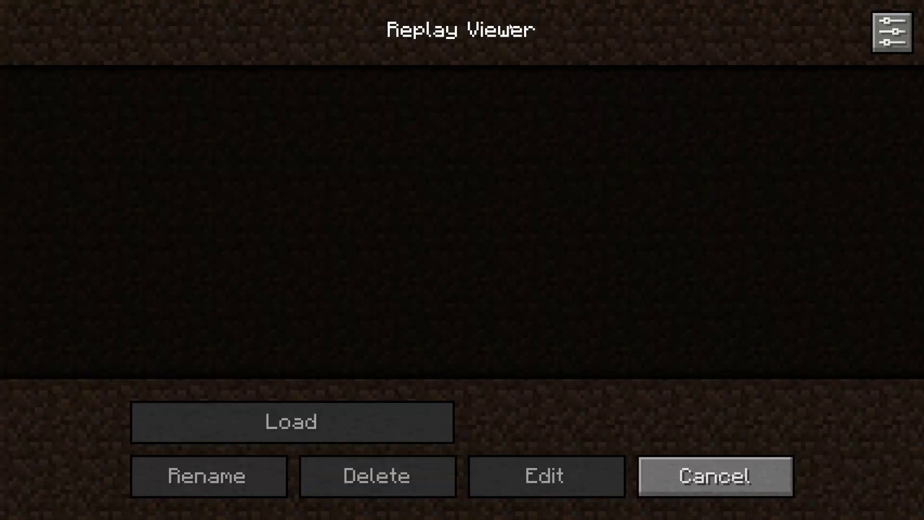
left_click(698, 482)
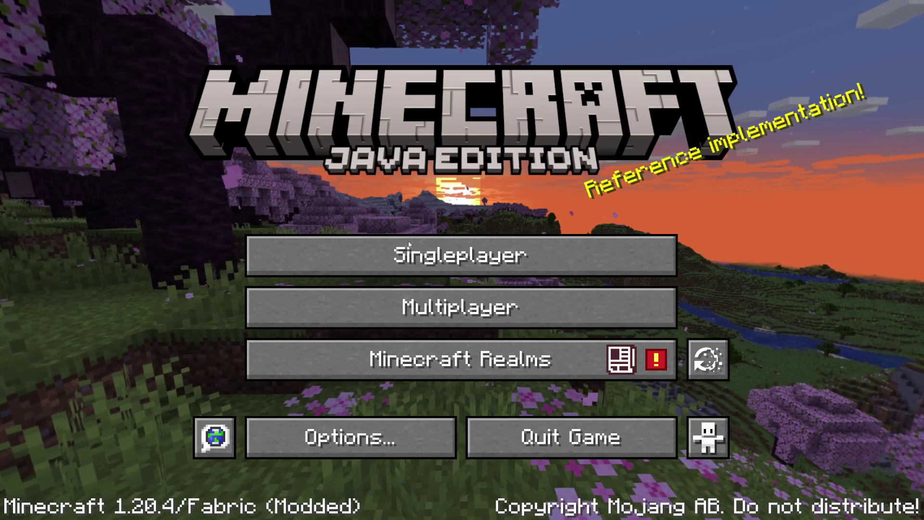